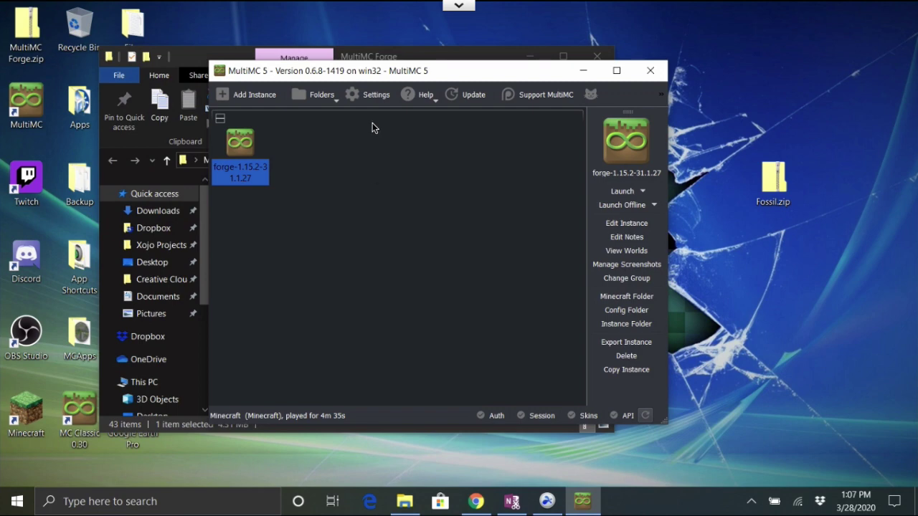
- Turn on checking for updates when MultiMC starts and set the update channel to Development
click(370, 97)
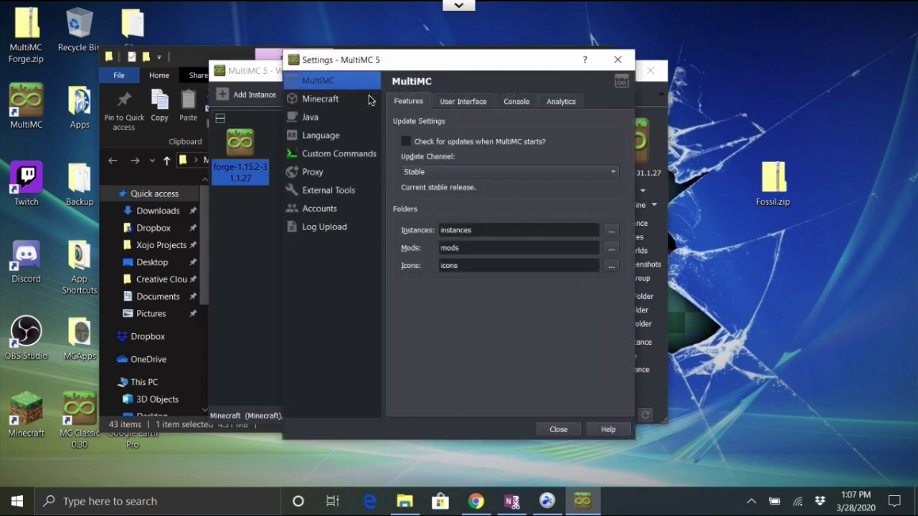
click(405, 143)
click(405, 142)
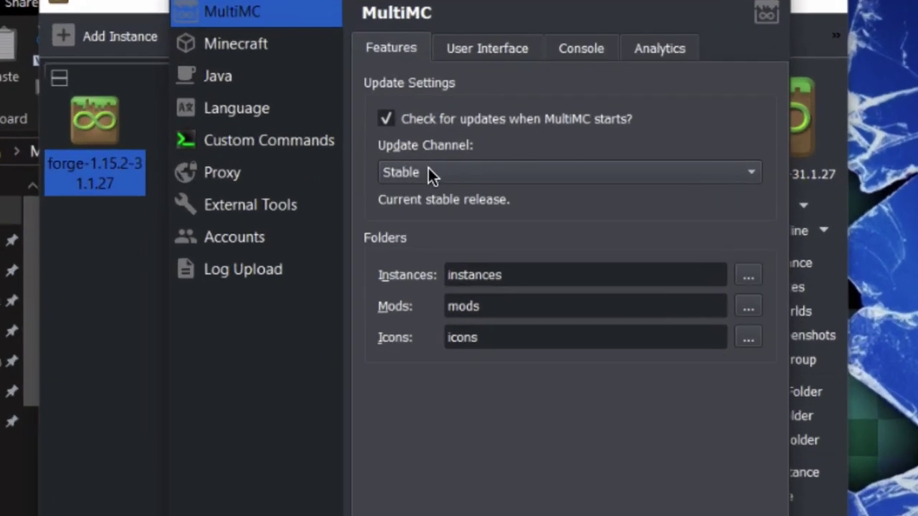
click(423, 174)
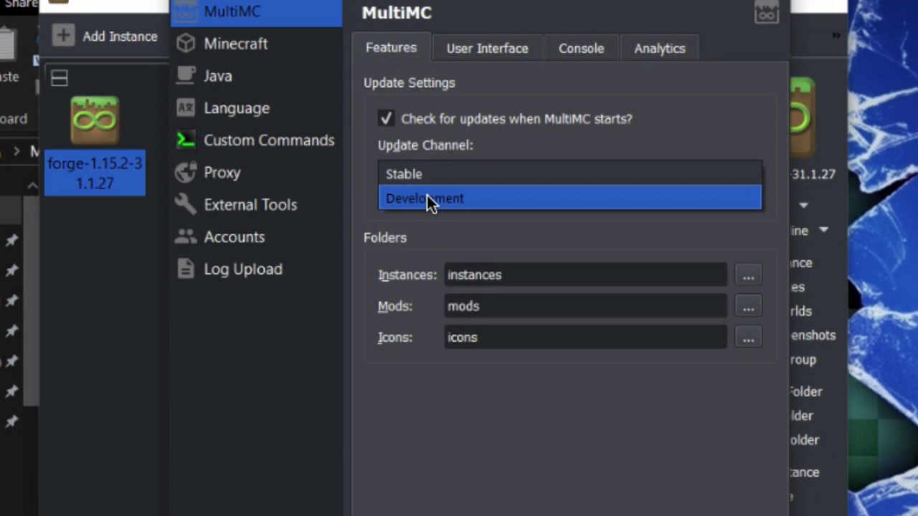
click(424, 198)
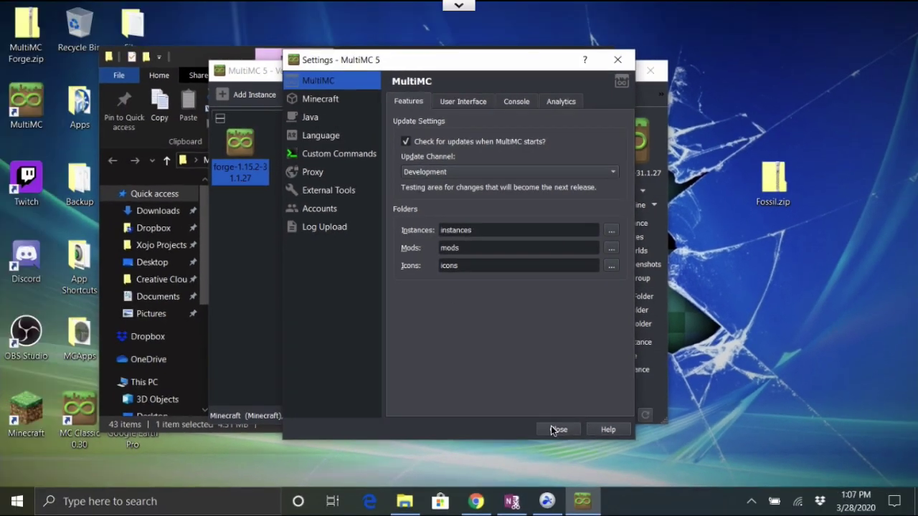
click(557, 429)
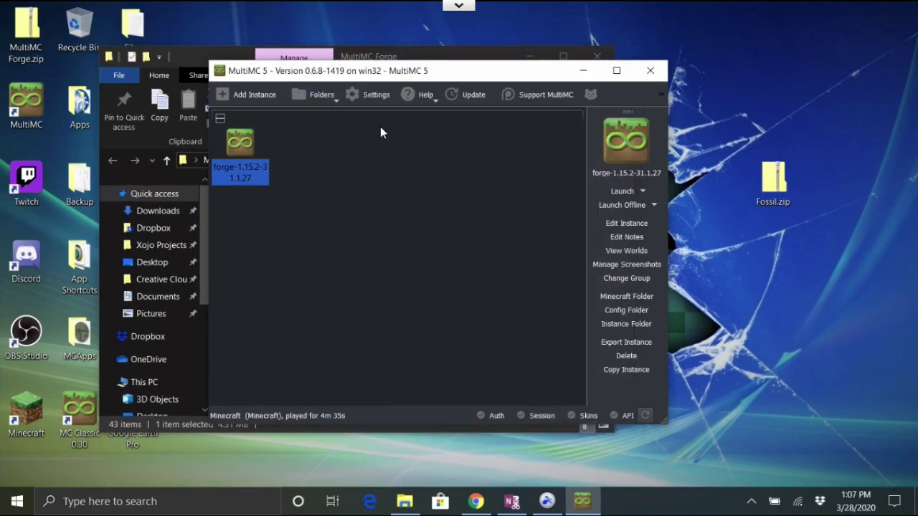
- Check for a MultiMC update and install the available develop update
click(461, 95)
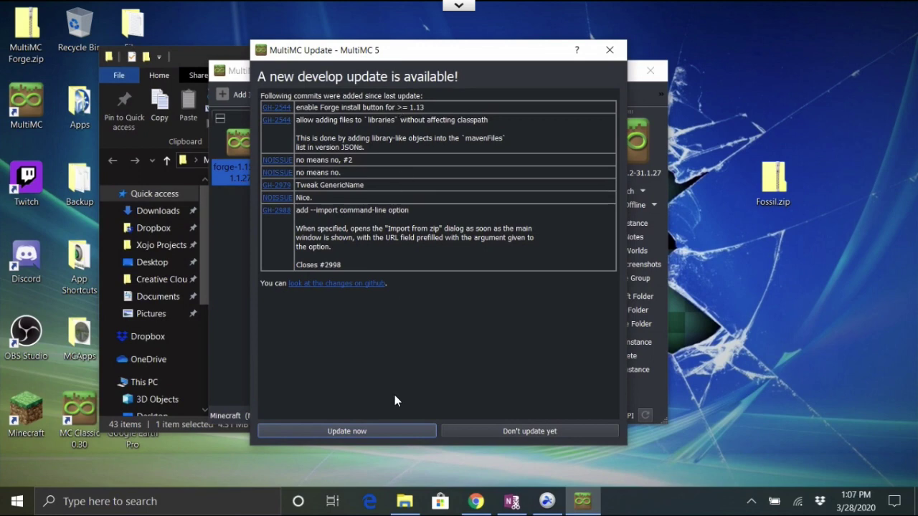
click(372, 430)
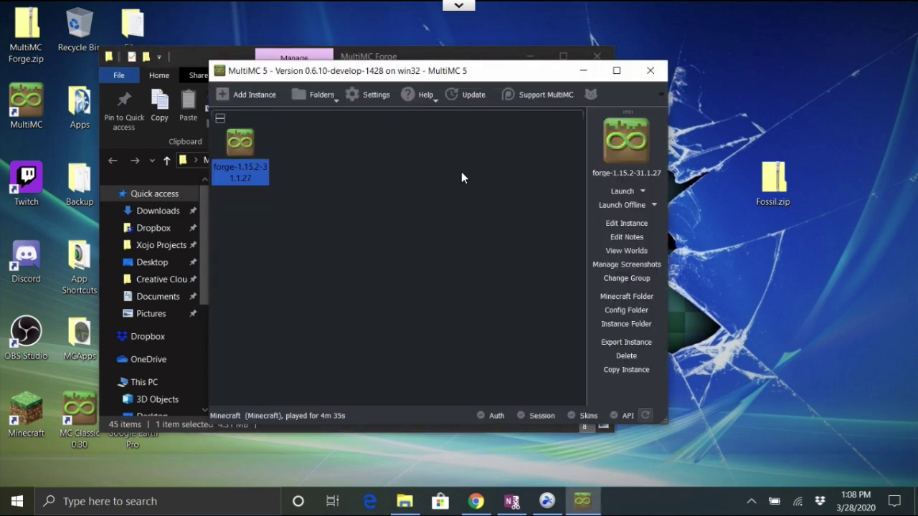
- Bring the MultiMC Forge folder into view beside its desktop folder and look through its files down to MultiMC Forge.exe
click(478, 56)
drag(461, 51, 547, 42)
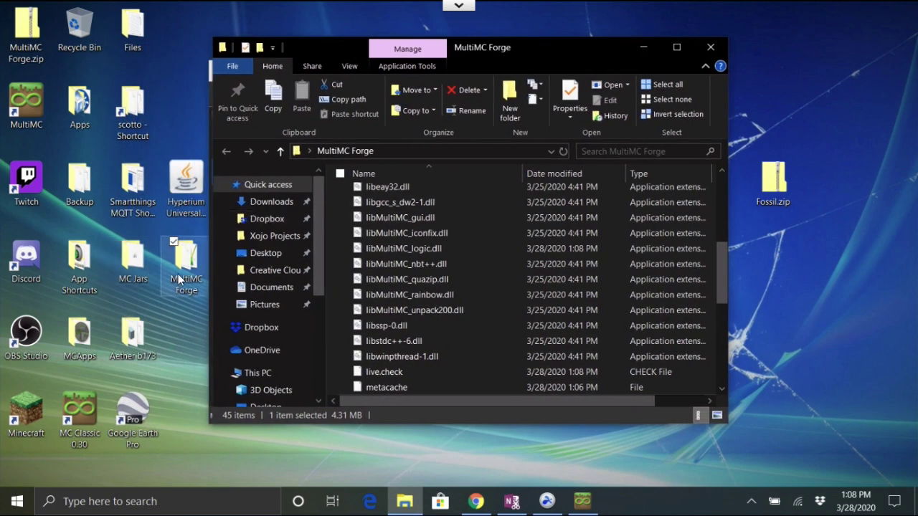
click(182, 271)
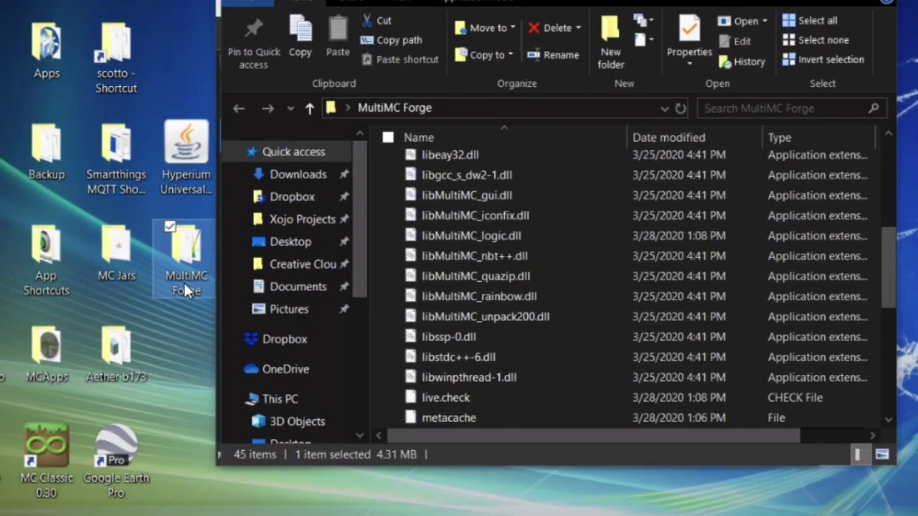
scroll(478, 316, down, 3)
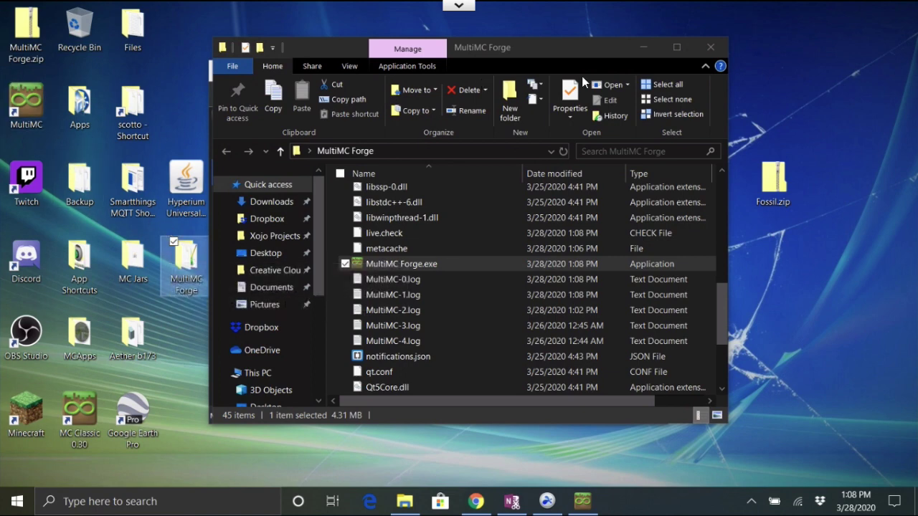
click(577, 45)
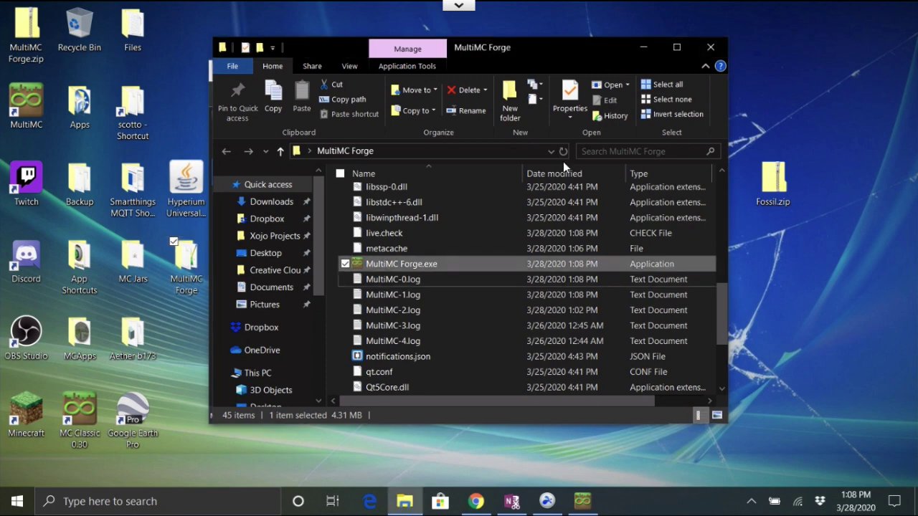
- Return to MultiMC and create a new Vanilla instance using Minecraft version 1.15.2
click(582, 501)
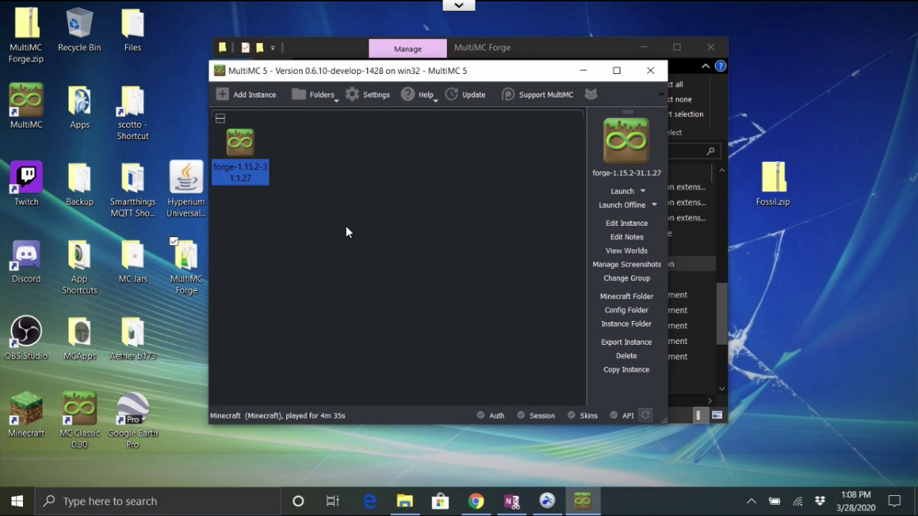
right_click(377, 232)
click(388, 257)
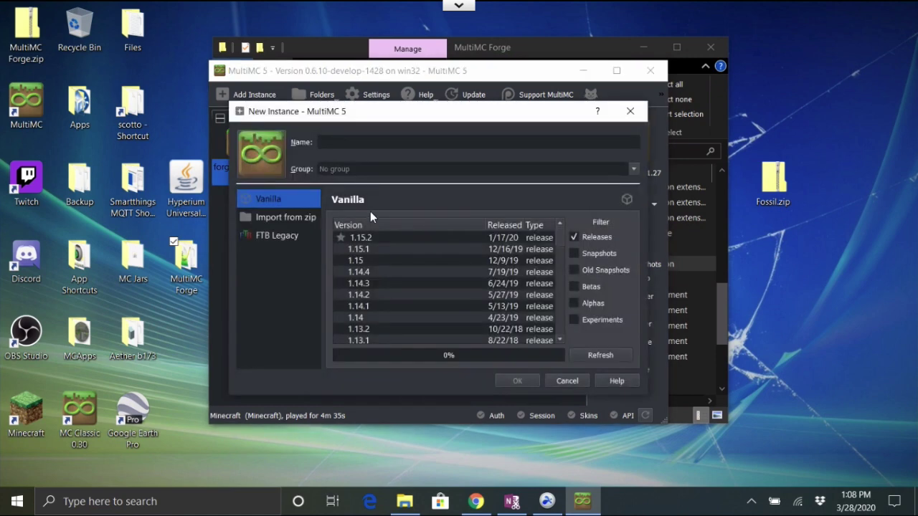
click(368, 237)
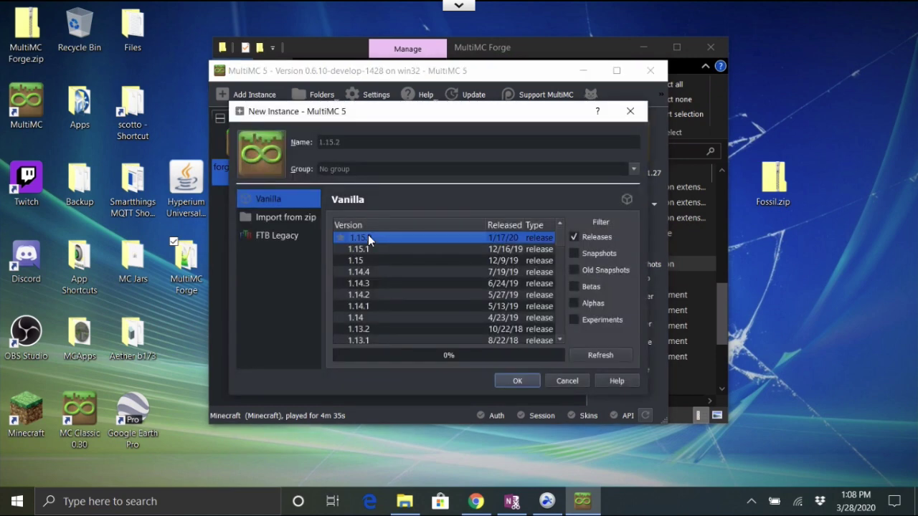
click(510, 379)
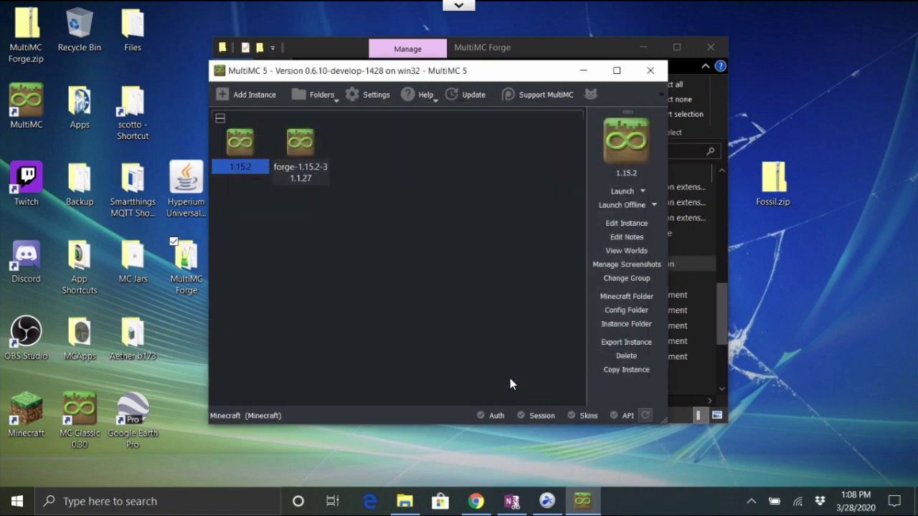
- Install Forge version 31.1.30 in the 1.15.2 instance and launch the instance
right_click(242, 143)
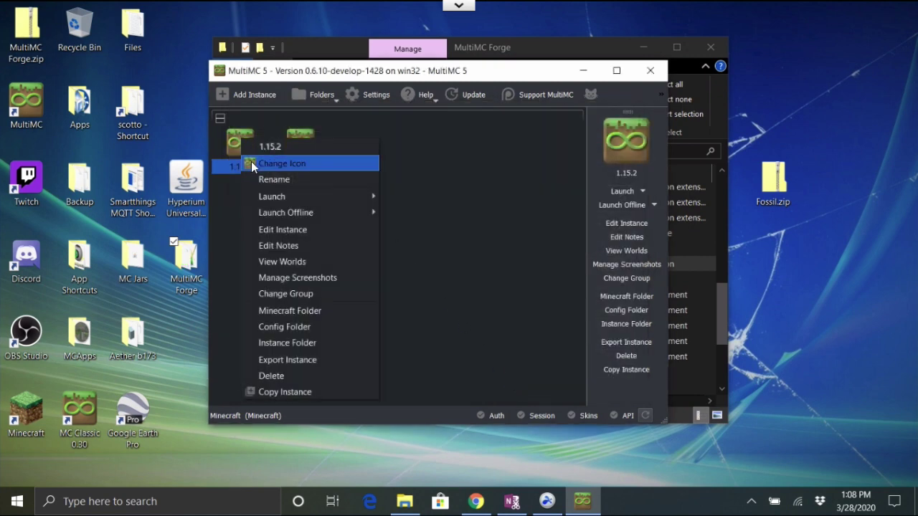
click(262, 231)
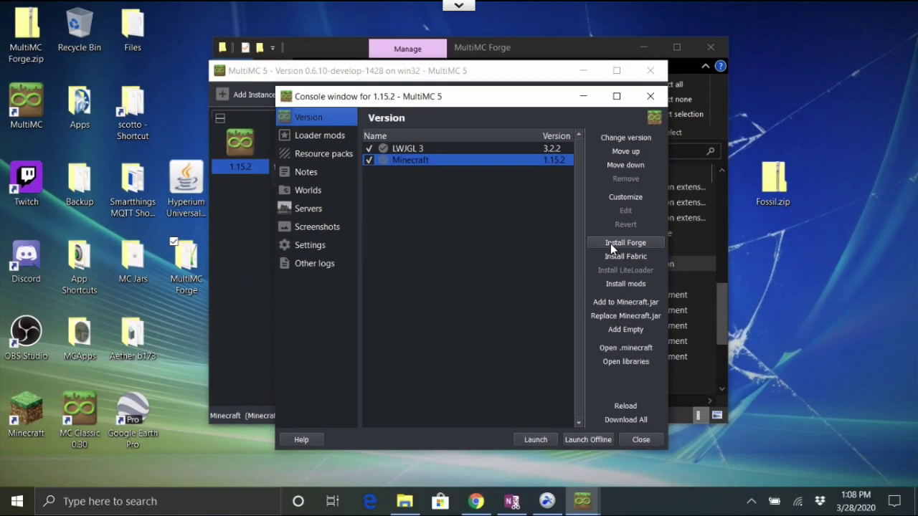
click(610, 243)
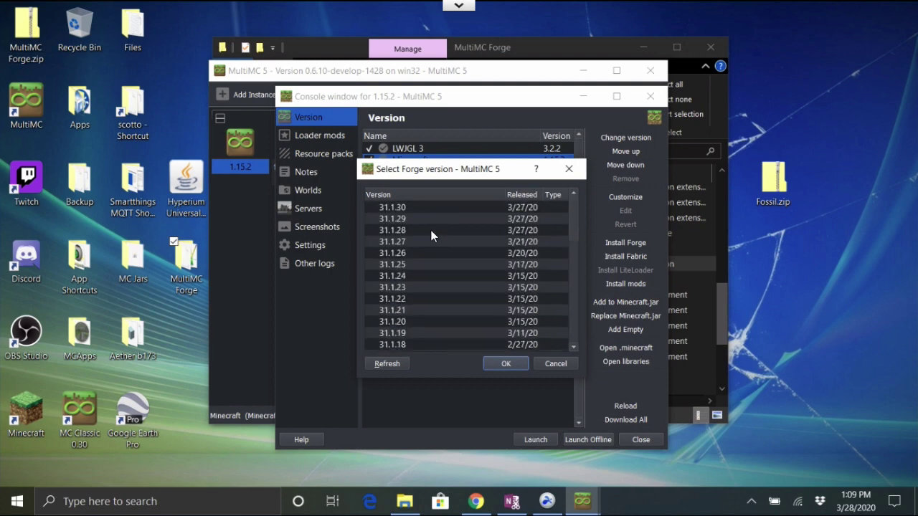
scroll(431, 230, down, 4)
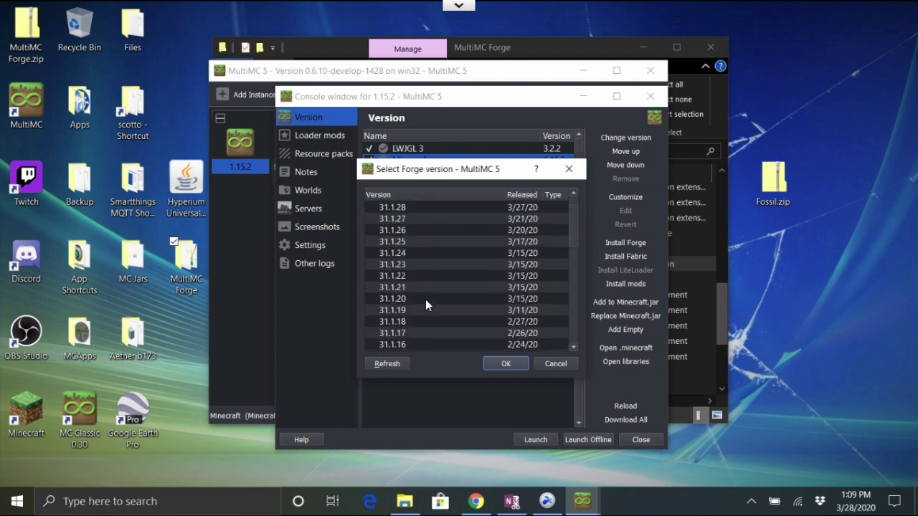
scroll(426, 303, down, 3)
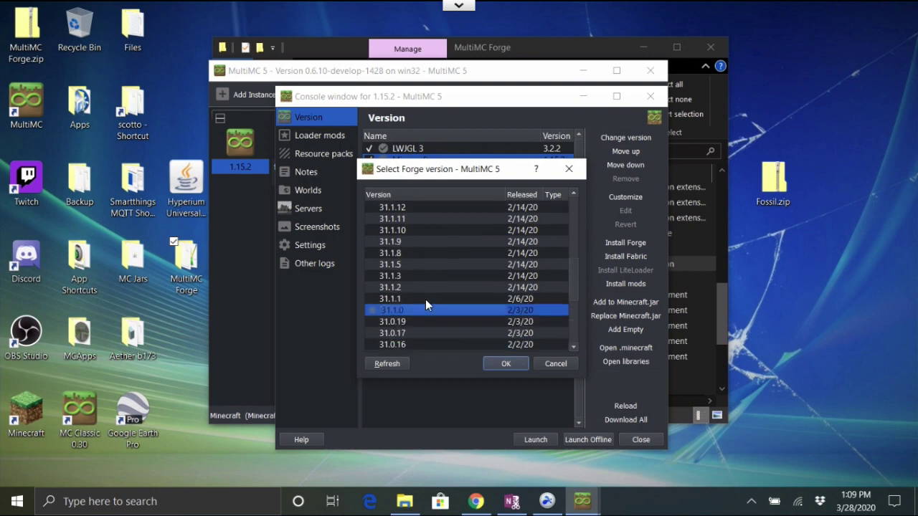
scroll(426, 304, up, 7)
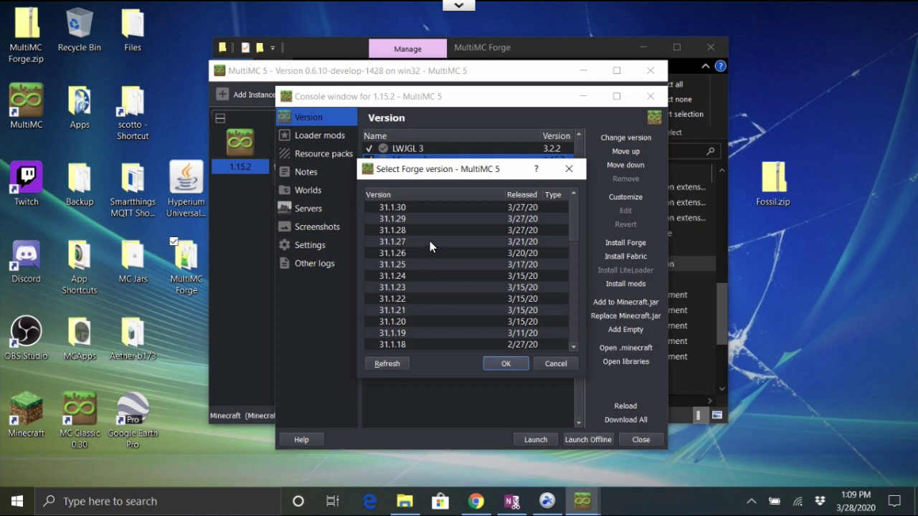
scroll(428, 229, down, 5)
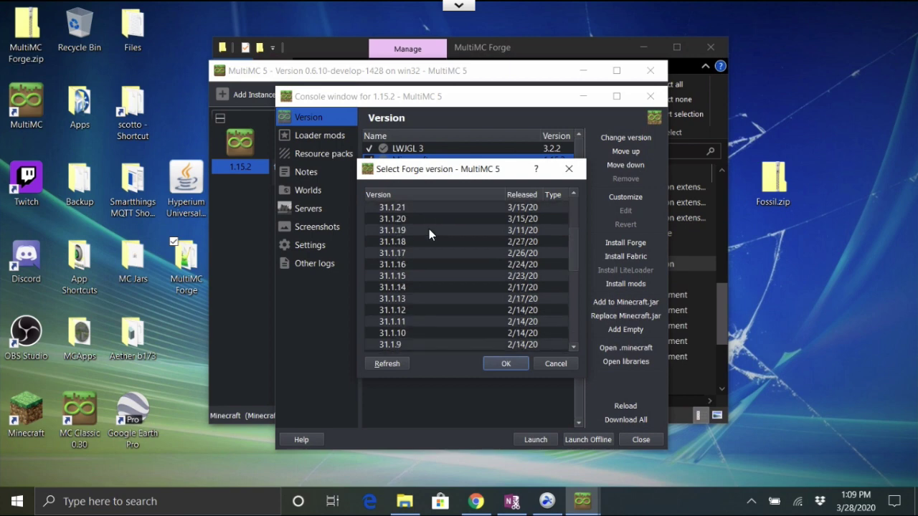
scroll(429, 229, down, 2)
scroll(428, 229, up, 6)
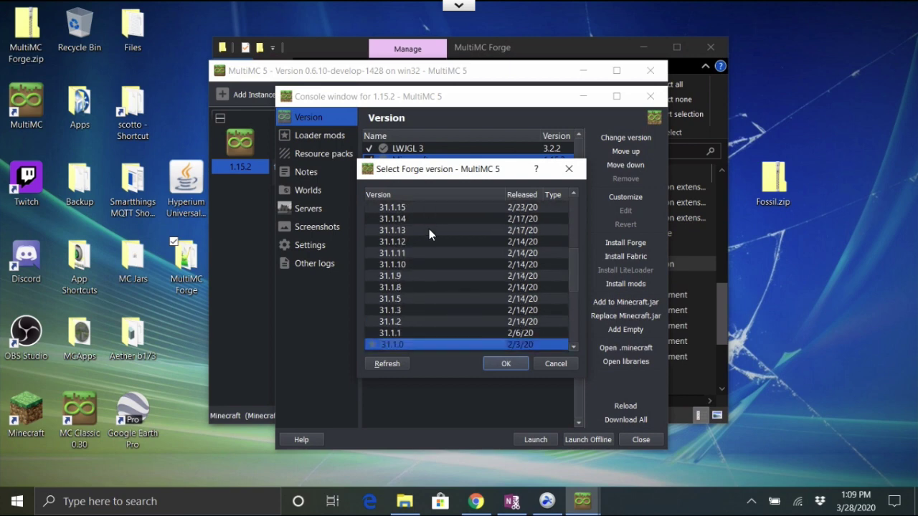
click(416, 207)
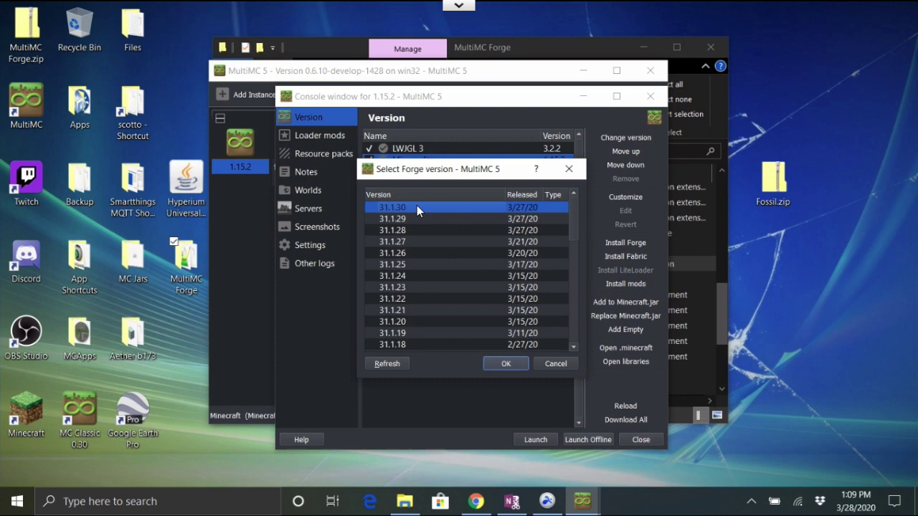
click(500, 357)
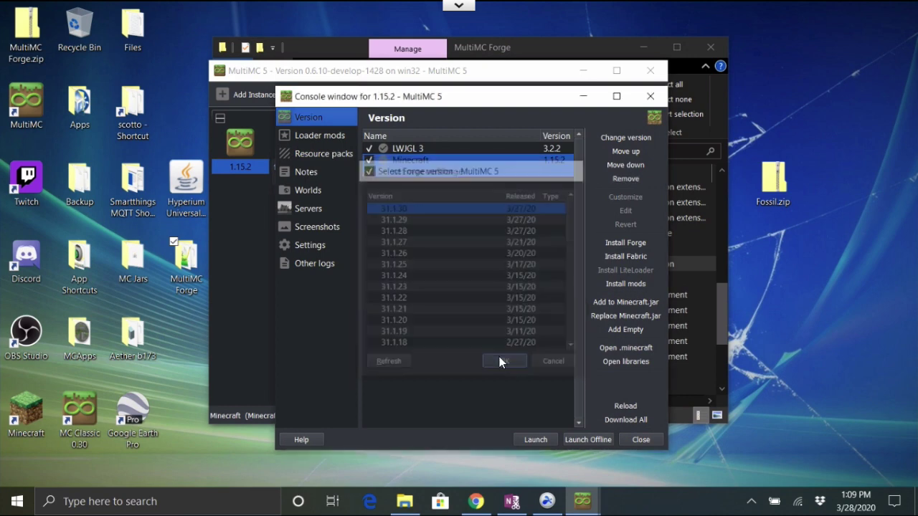
click(534, 438)
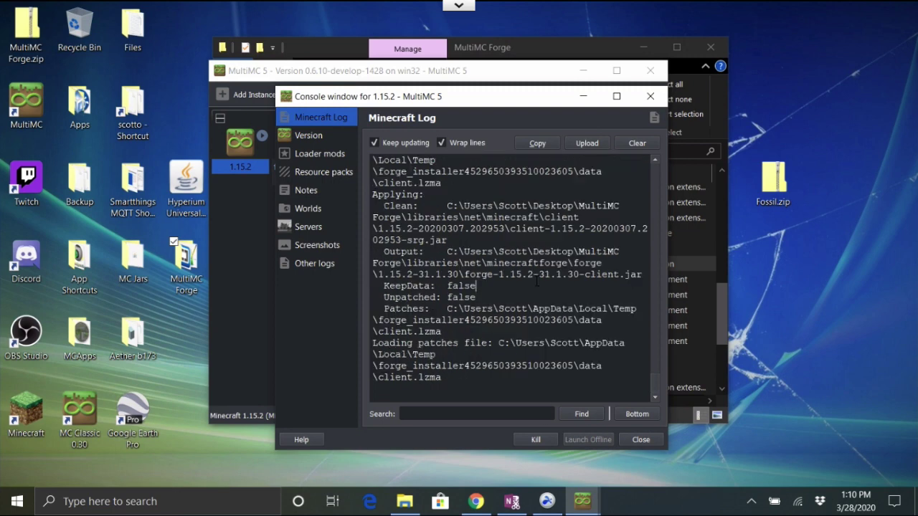
- Switch to Chrome and open the file details of All the Mods 5-1.14 from the modpack's recent files on CurseForge
click(473, 500)
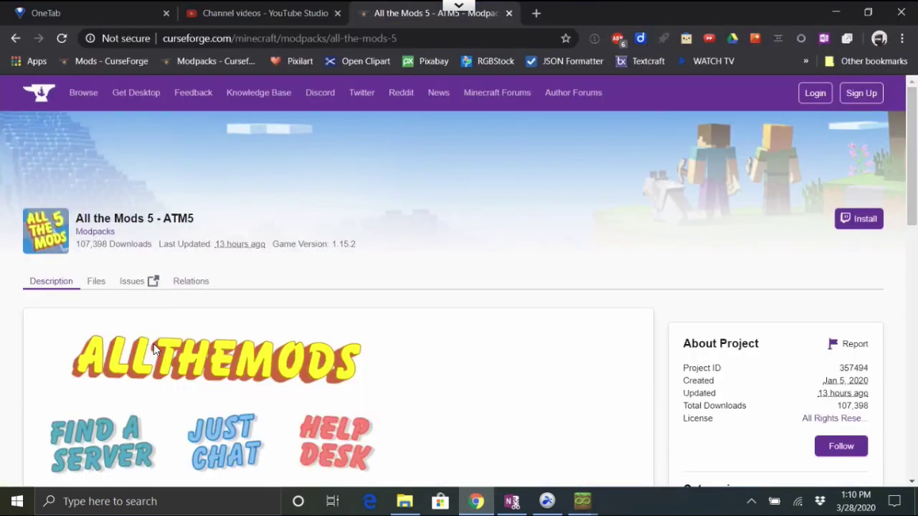
scroll(7, 369, down, 1)
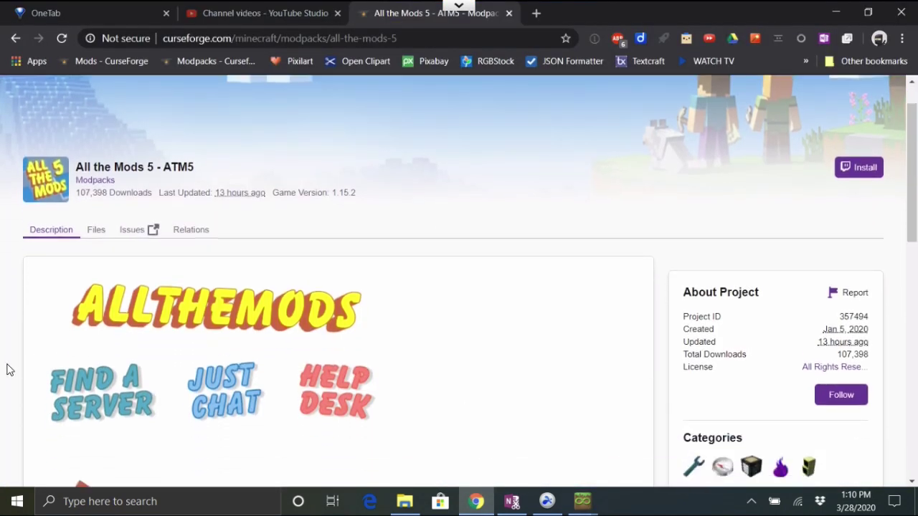
scroll(29, 301, down, 1)
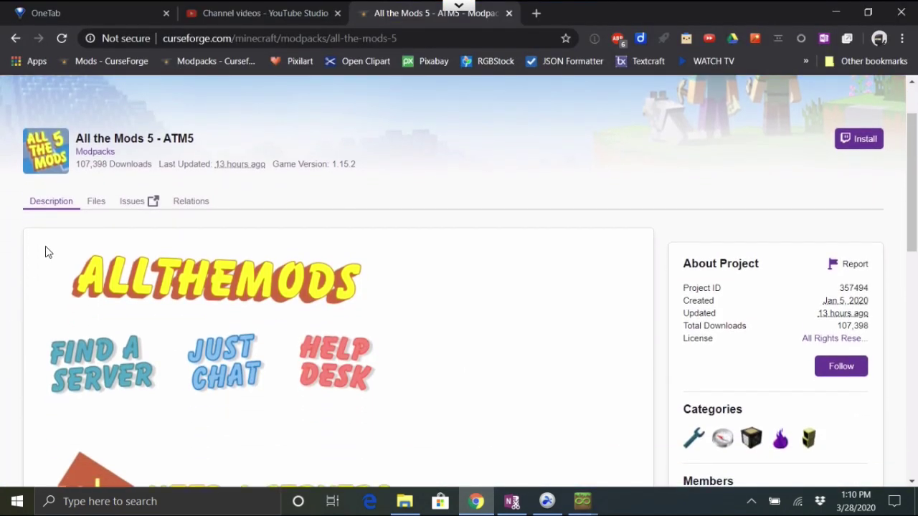
click(101, 205)
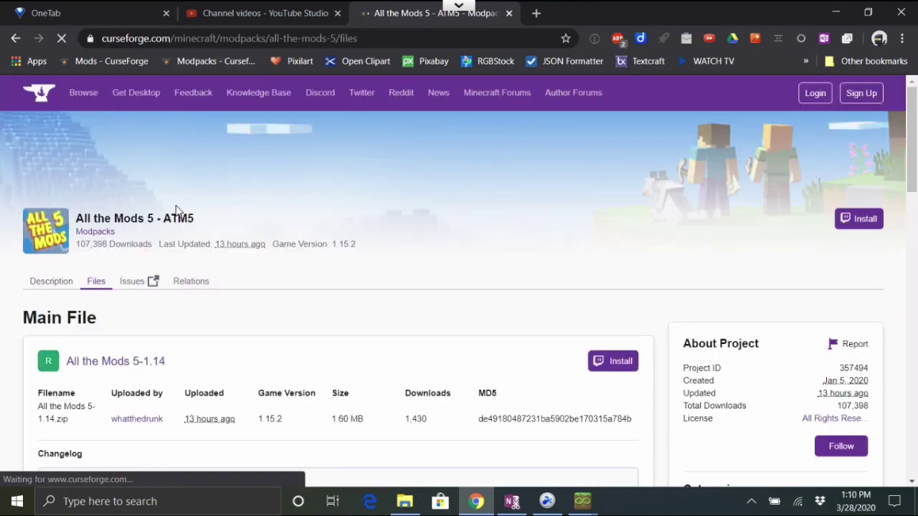
scroll(176, 207, down, 1)
scroll(178, 211, down, 7)
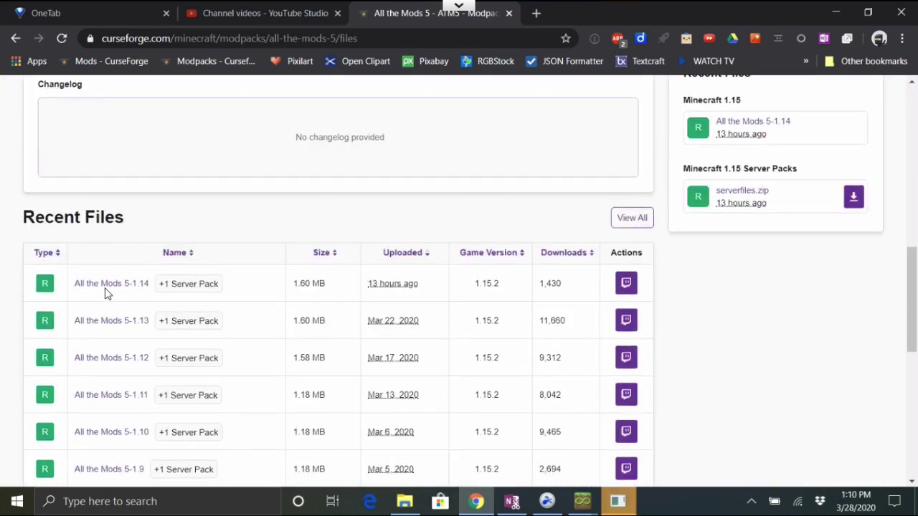
click(108, 284)
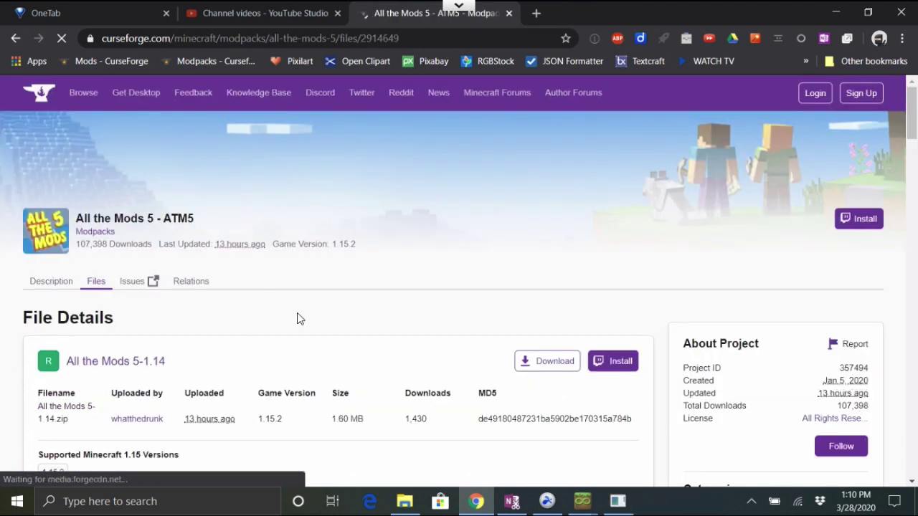
scroll(297, 318, down, 1)
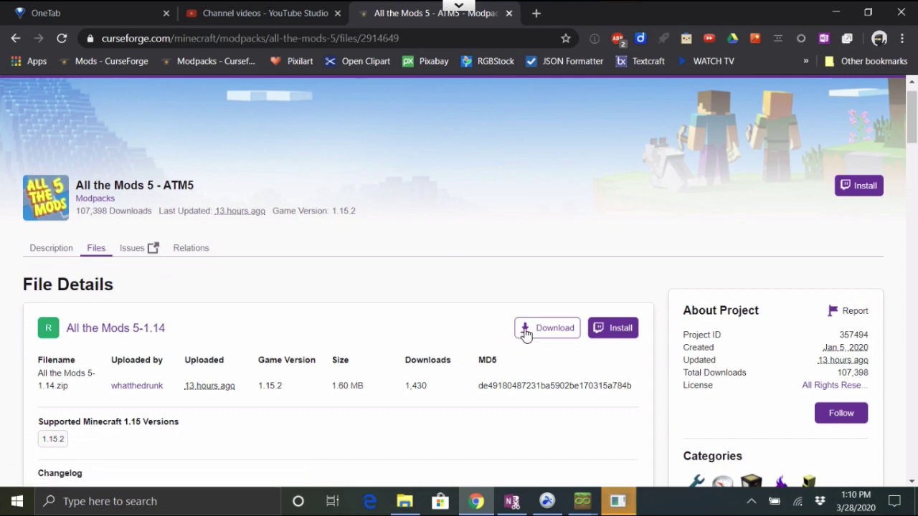
- Check the Forge loading progress, switch to File Explorer and select All+the+Mods+5-1.14.zip in the Downloads folder
click(617, 501)
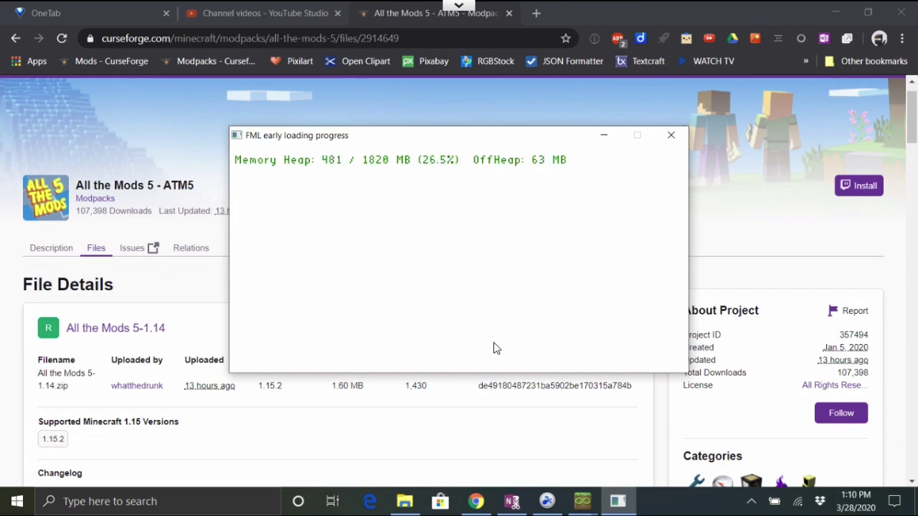
click(405, 503)
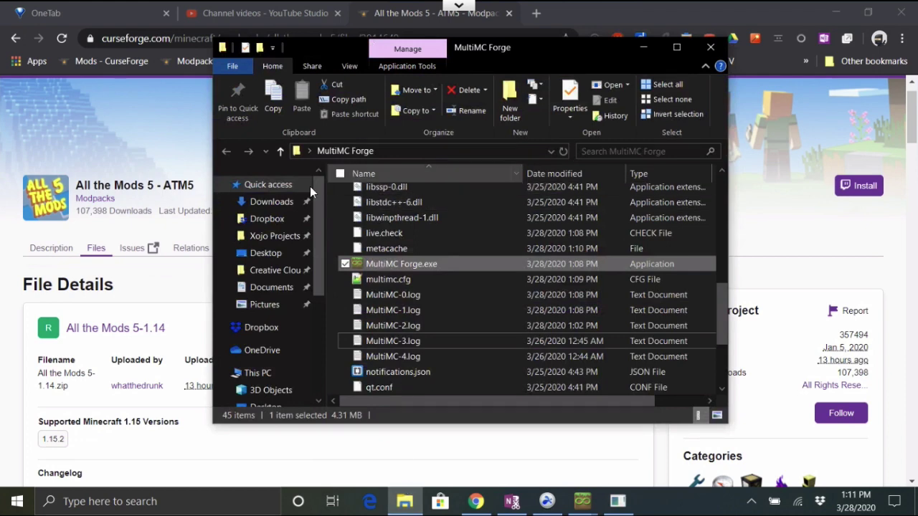
click(270, 203)
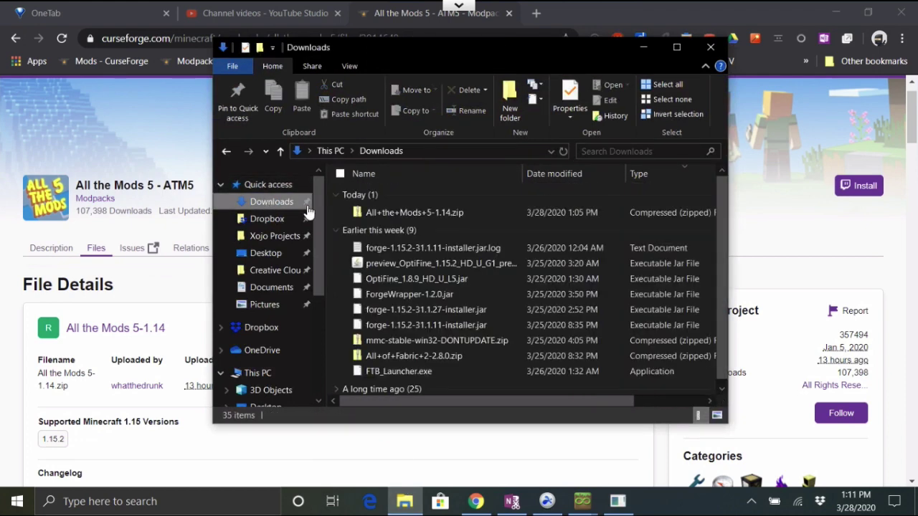
click(378, 211)
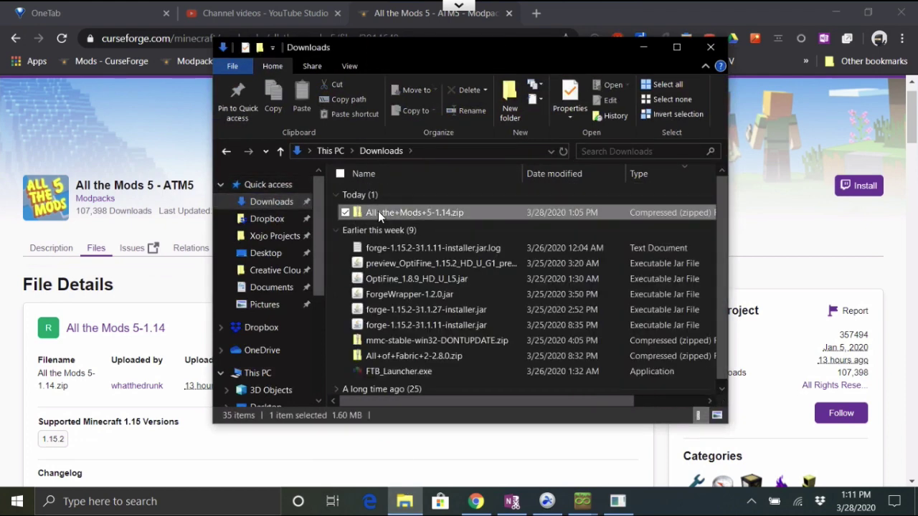
- Switch to the running Minecraft 1.15.2 game and quit it from its title screen
click(582, 501)
mouse_move(623, 471)
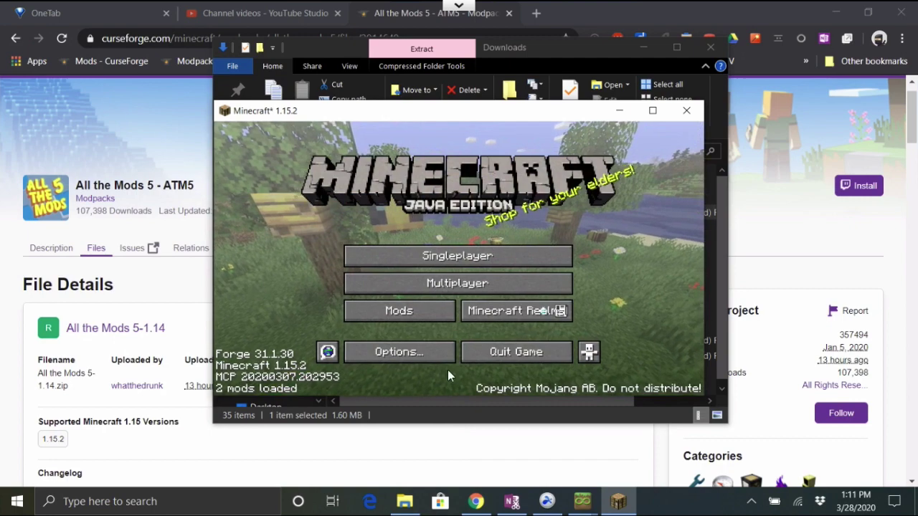
click(490, 353)
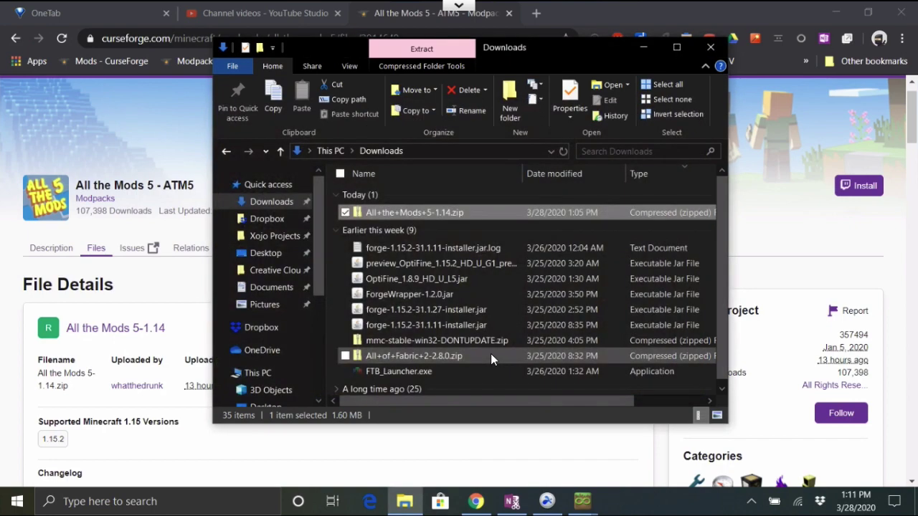
- Bring the main MultiMC window and the Downloads folder forward, shift the folder window aside and minimize Chrome
click(582, 501)
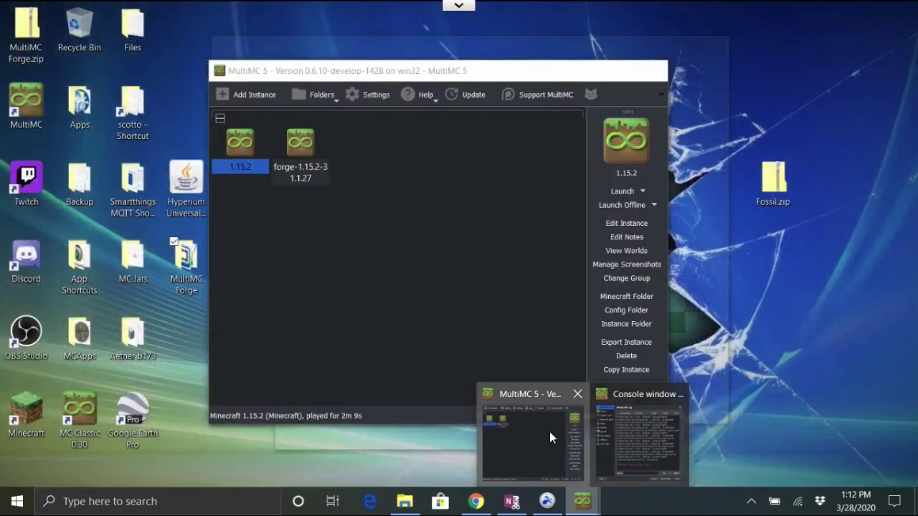
click(549, 432)
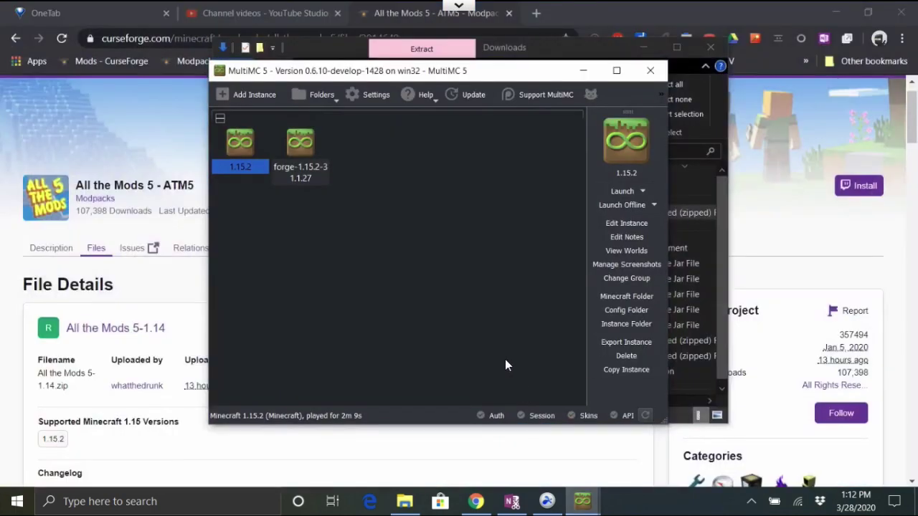
click(405, 502)
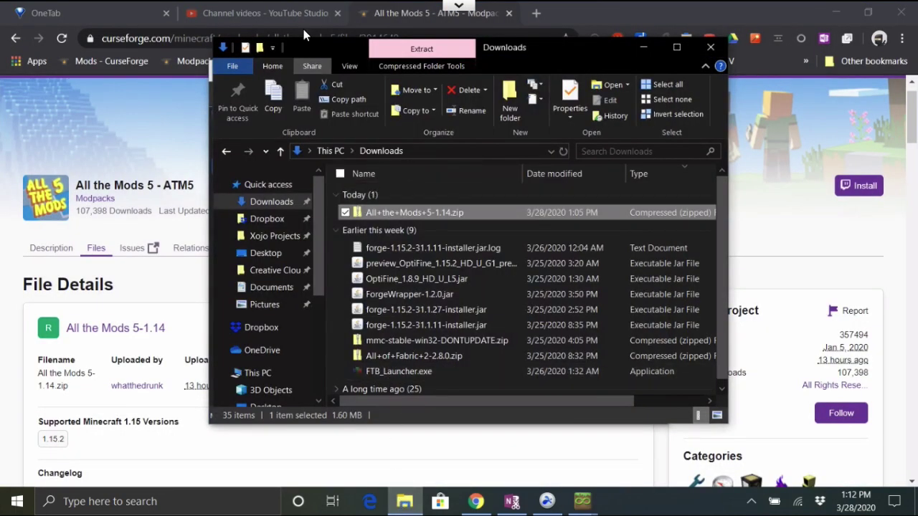
drag(310, 47, 237, 58)
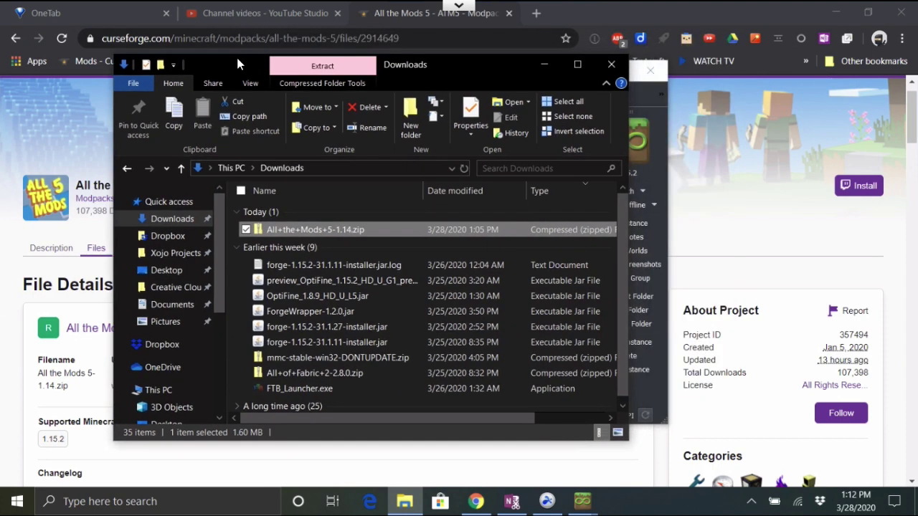
click(834, 13)
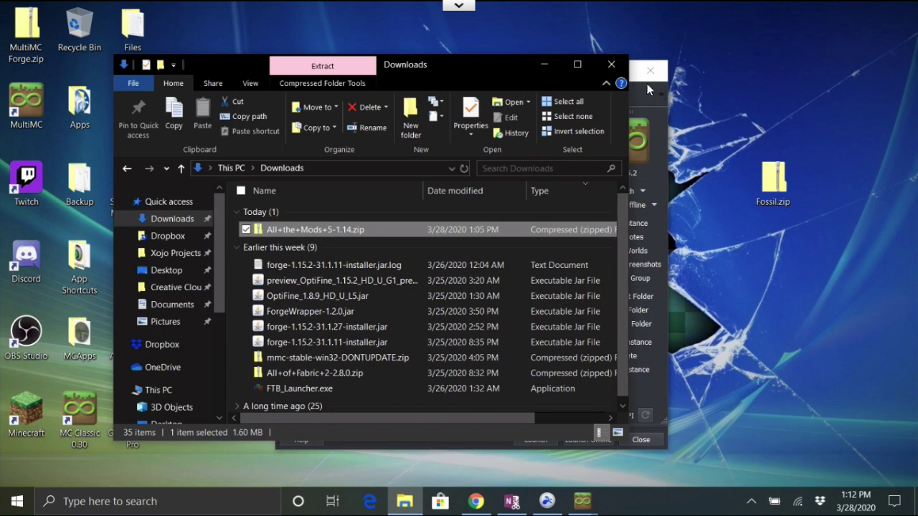
- Place the MultiMC window beside the Downloads folder and import All+the+Mods+5-1.14.zip as a new instance
click(643, 82)
drag(477, 76, 589, 71)
drag(261, 235, 431, 249)
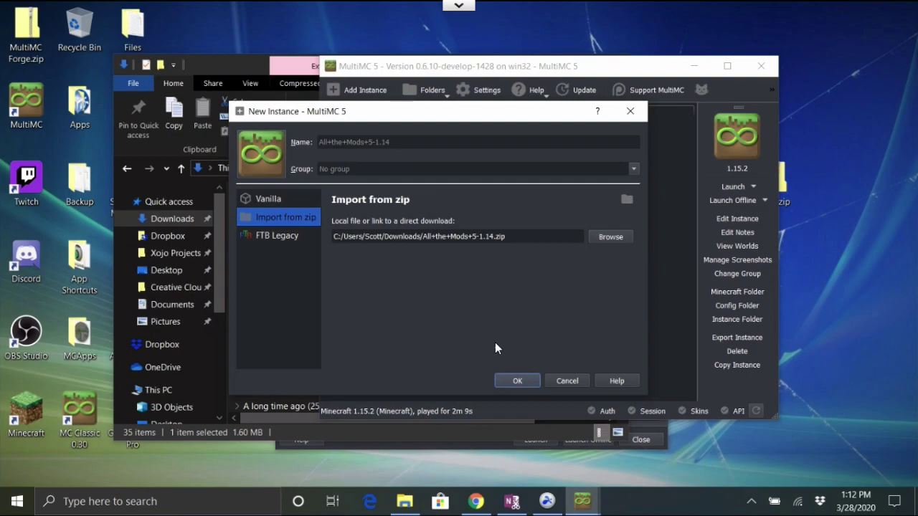
click(517, 381)
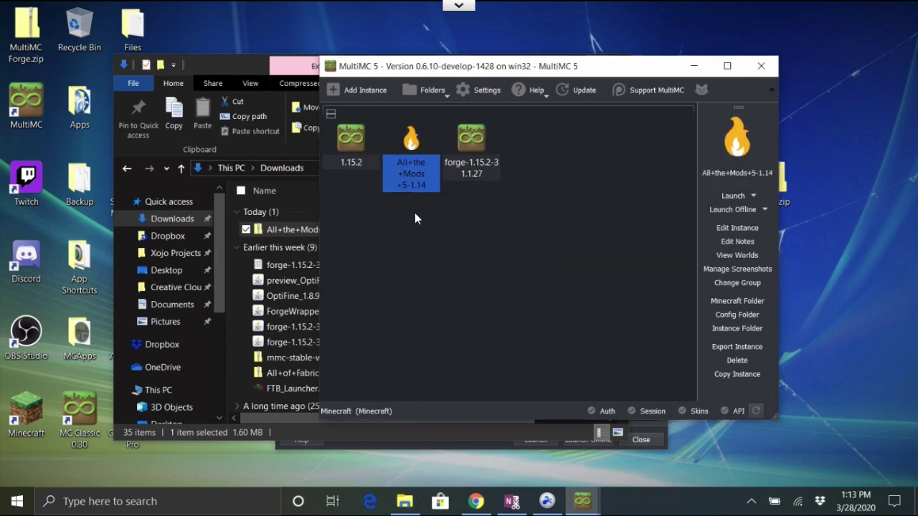
- Open the All+the+Mods+5-1.14 instance for editing, check its Minecraft and Forge versions, and close its window
right_click(405, 173)
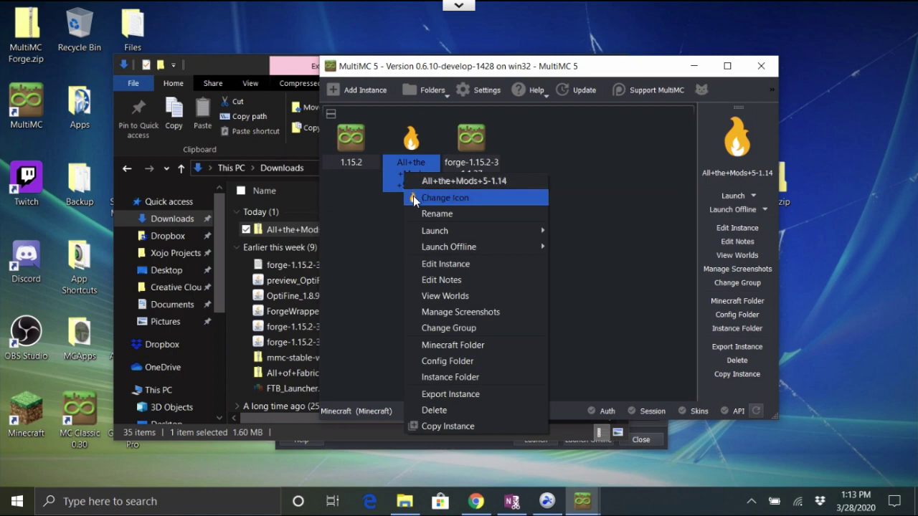
click(424, 262)
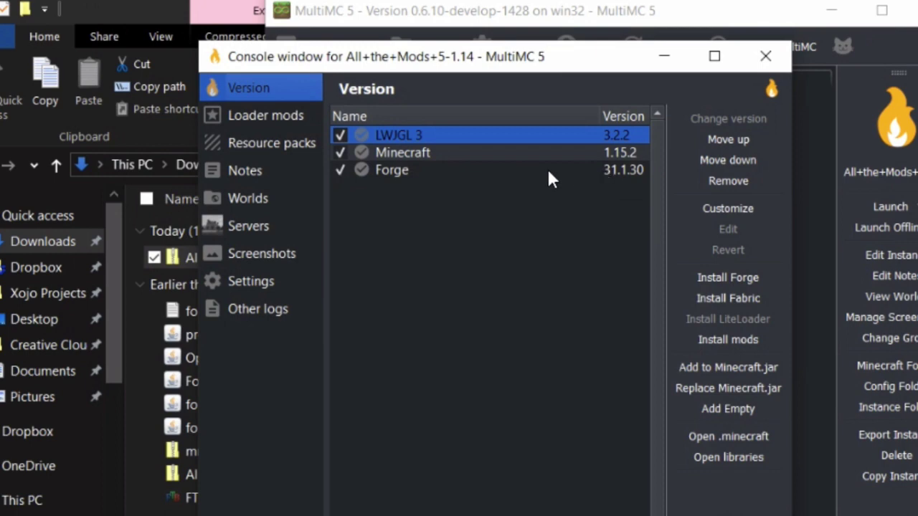
click(445, 172)
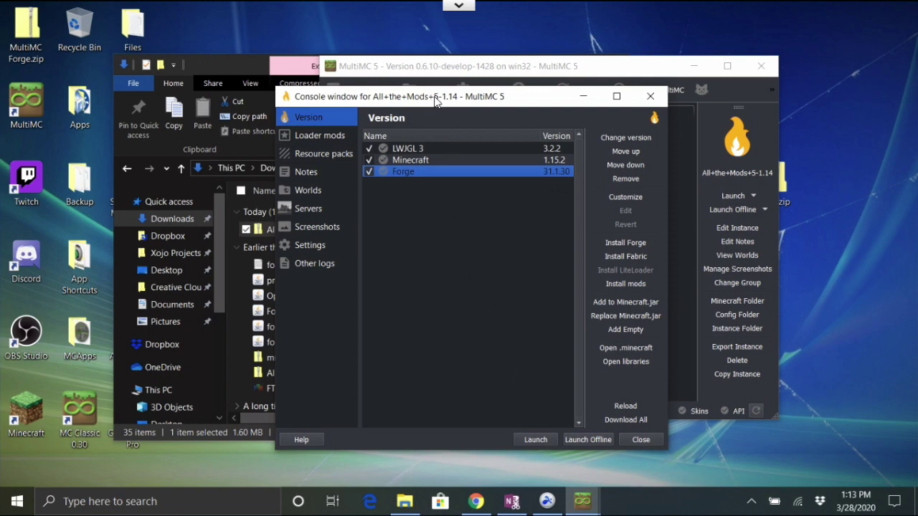
drag(361, 99, 333, 99)
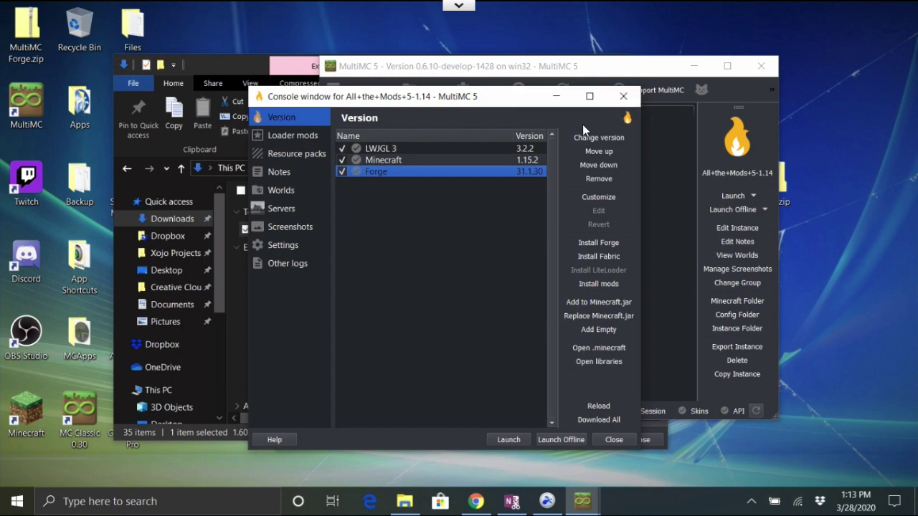
click(623, 96)
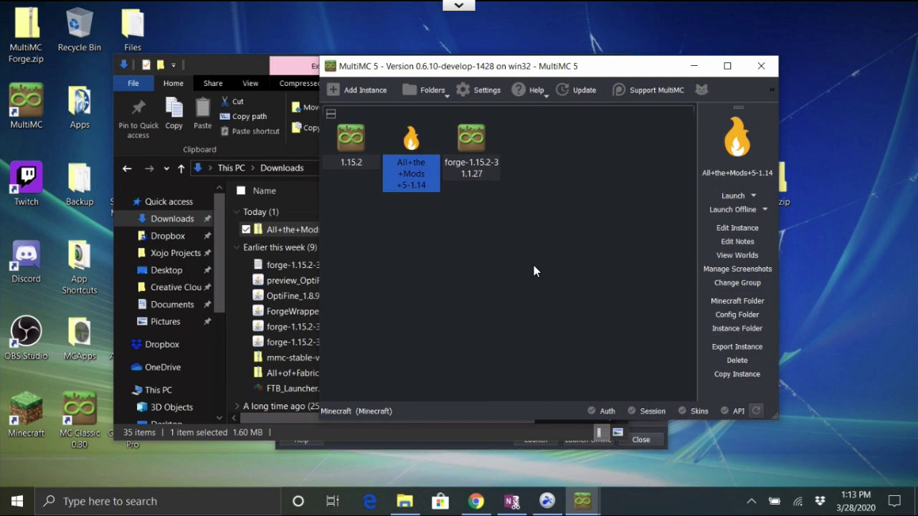
right_click(401, 167)
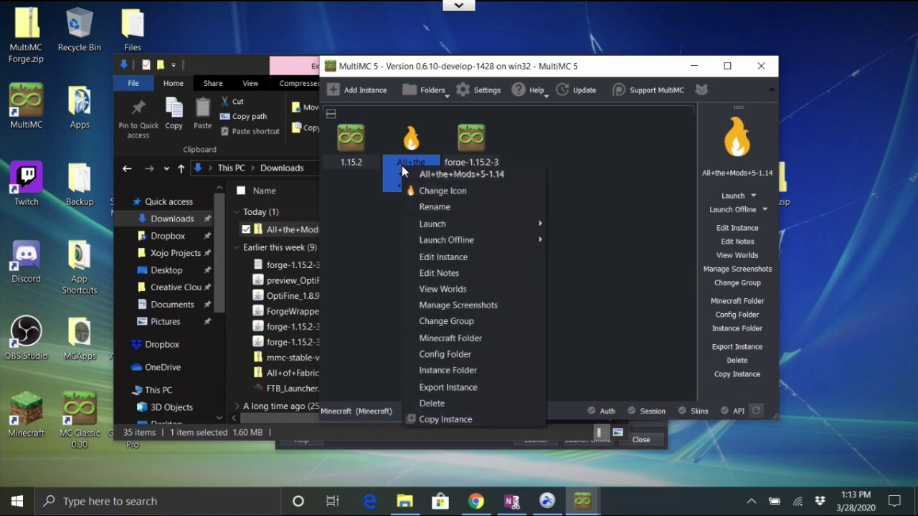
click(359, 249)
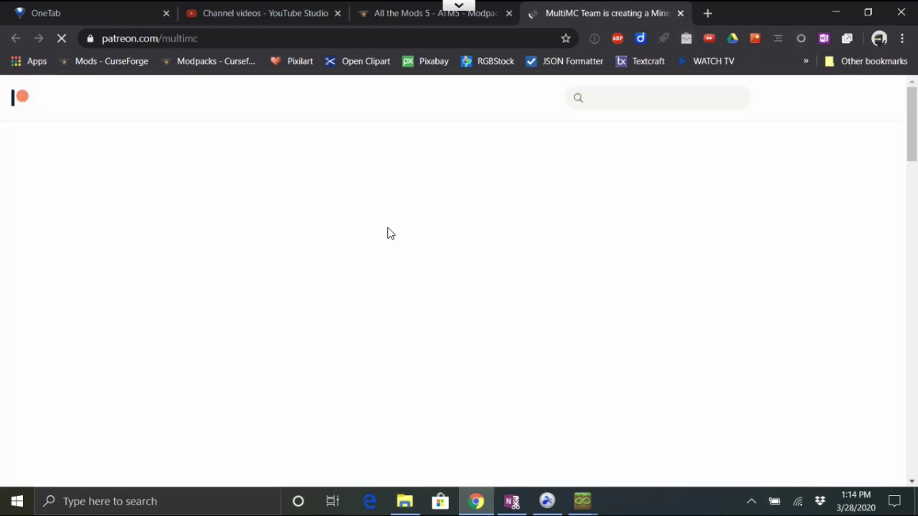
click(679, 14)
click(834, 14)
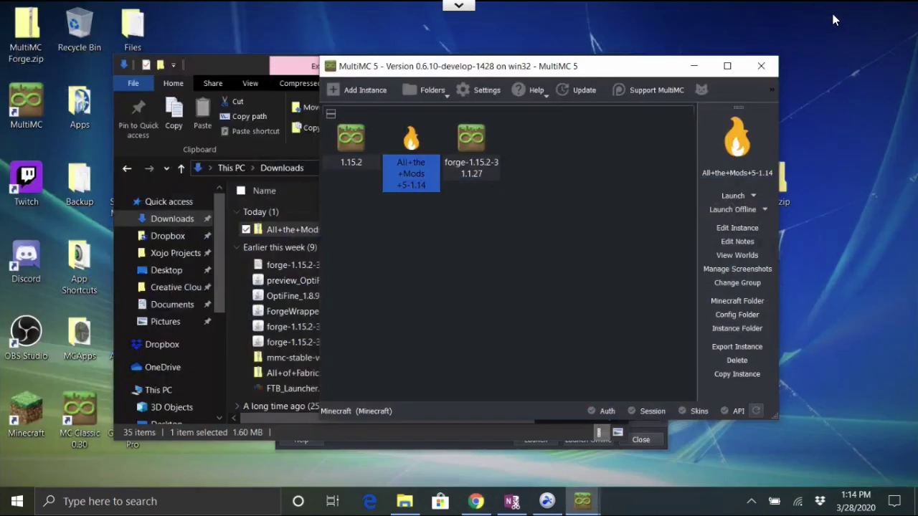